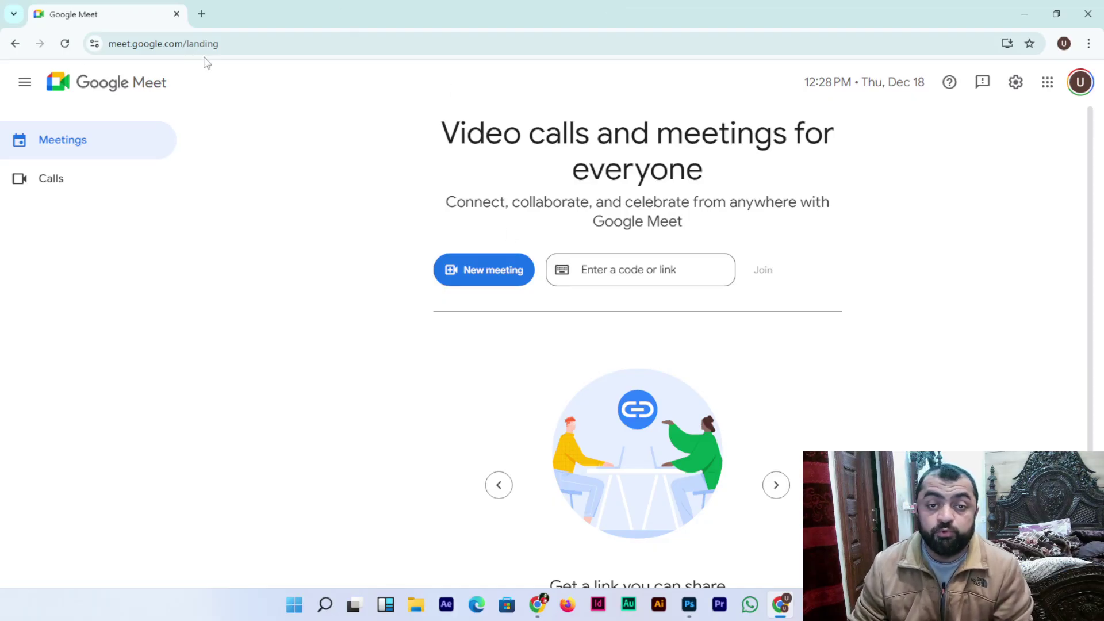
# Step: Start an instant meeting, dismiss the meeting-ready notice and turn on the camera
pyautogui.click(493, 284)
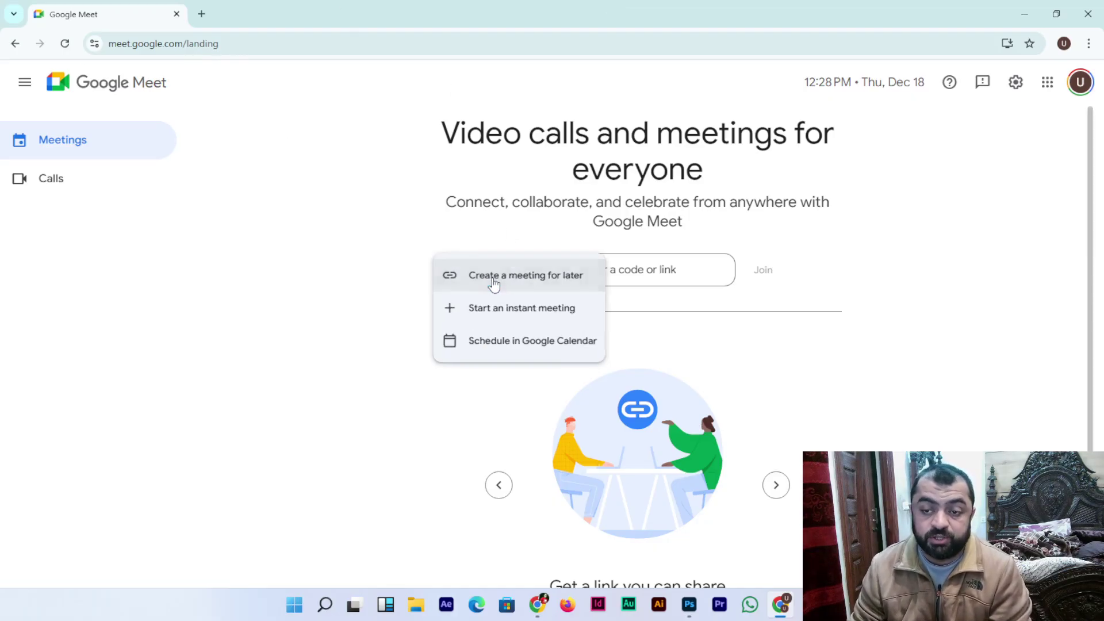
pyautogui.click(533, 310)
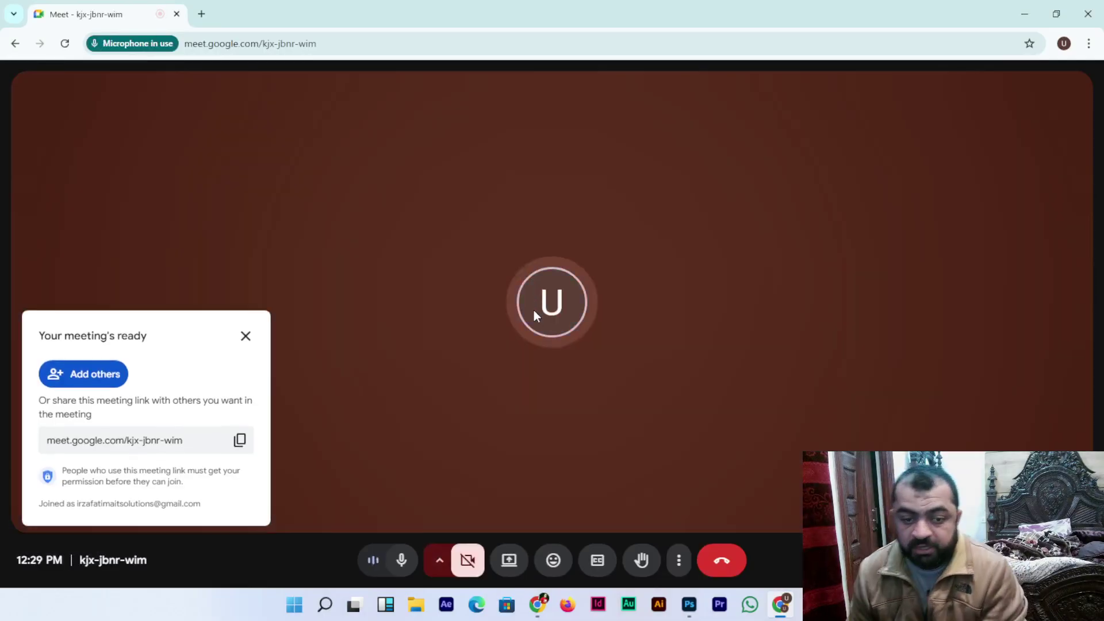
pyautogui.click(246, 337)
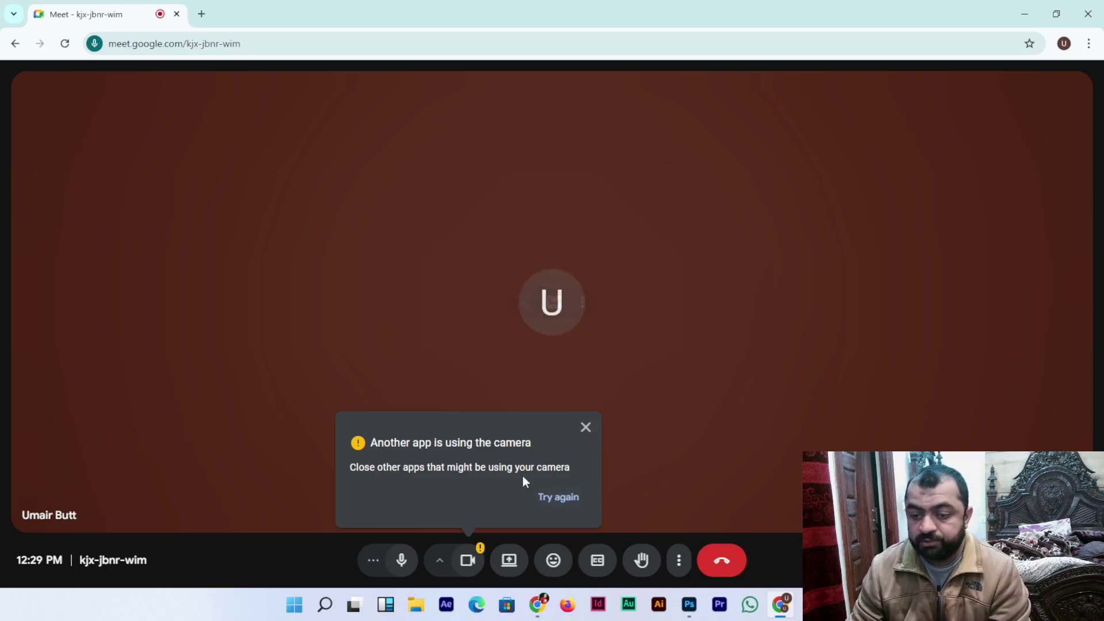
pyautogui.click(579, 496)
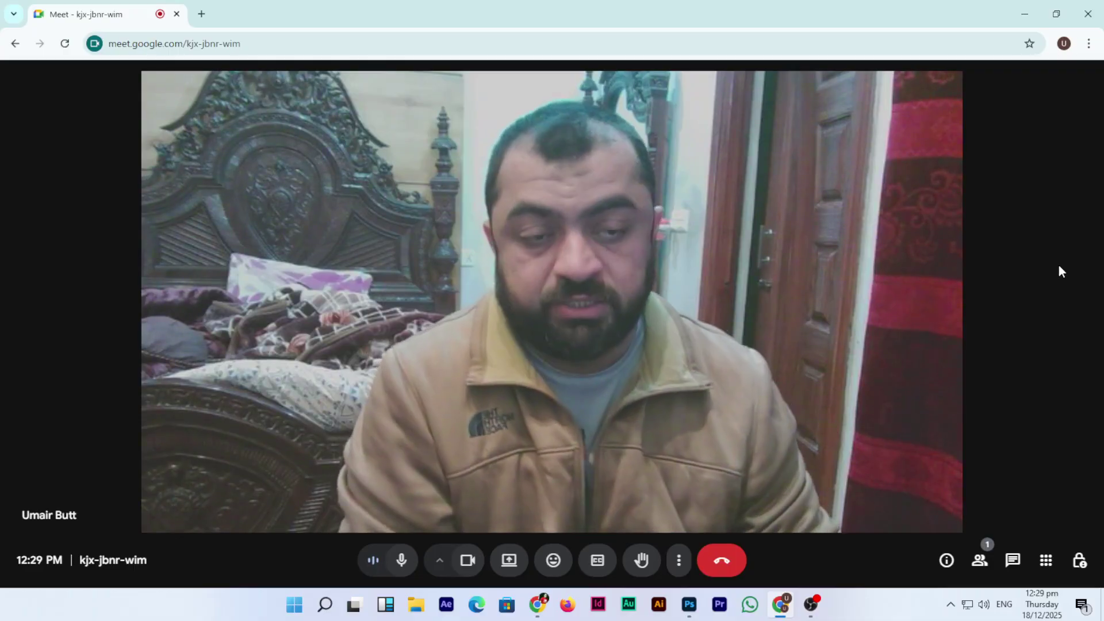
pyautogui.moveTo(940, 233)
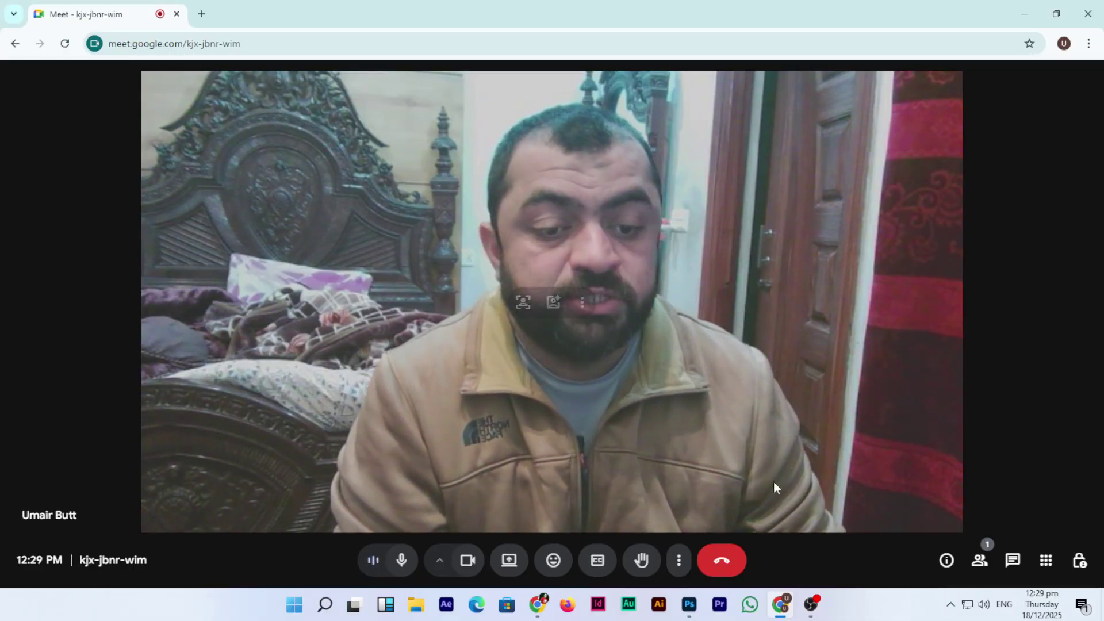
# Step: Open the backgrounds and effects and apply the Professional background with a desk lamp and three framed artworks
pyautogui.click(680, 566)
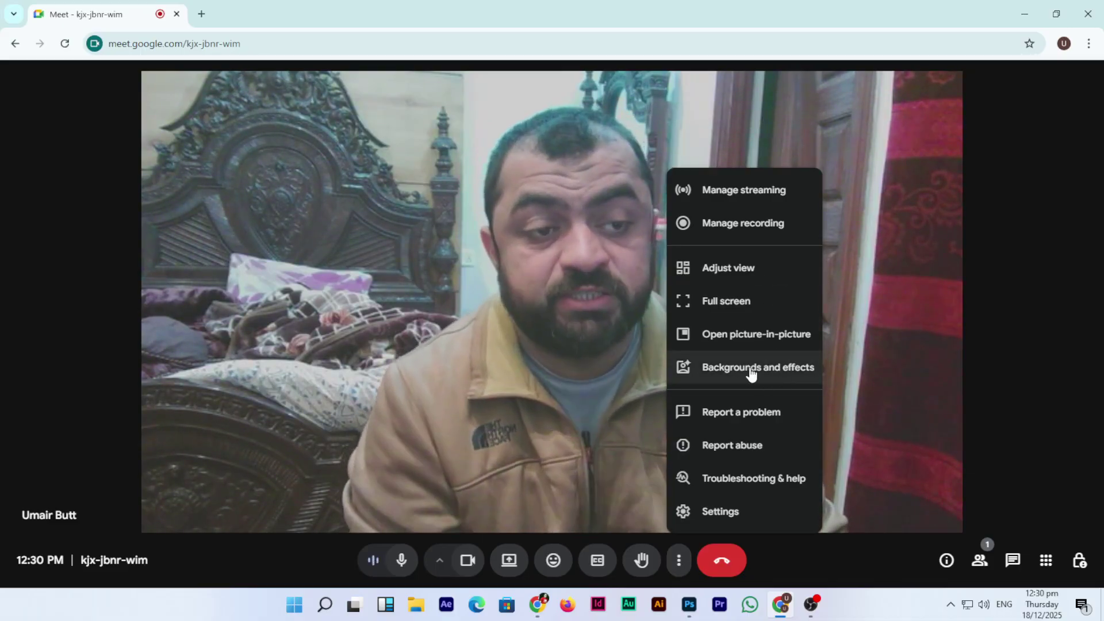
pyautogui.click(750, 373)
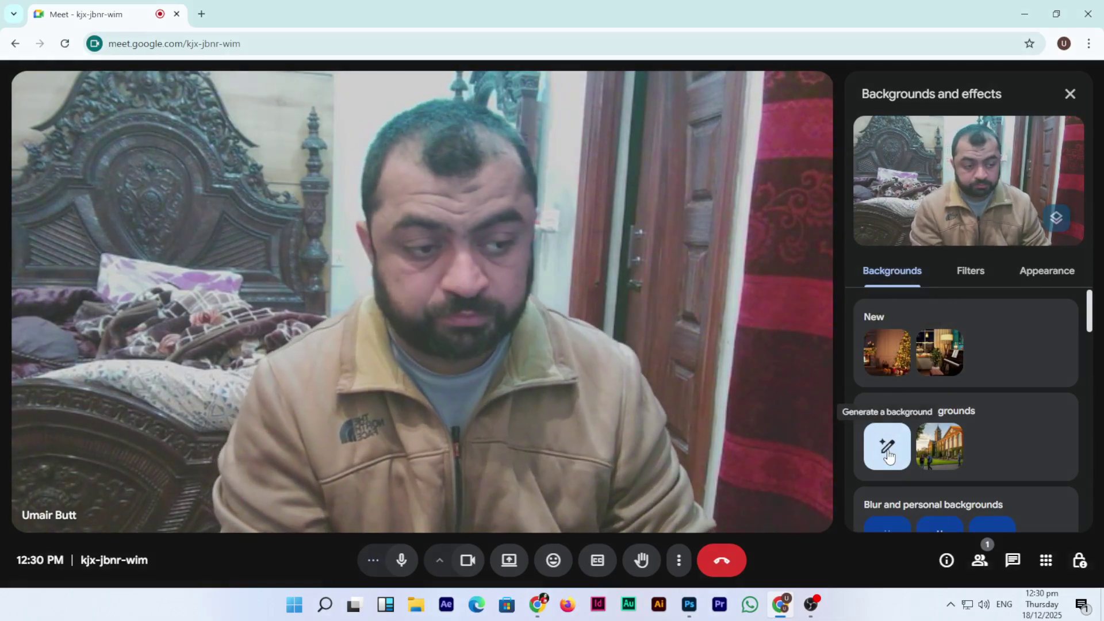
pyautogui.scroll(-3, 975, 430)
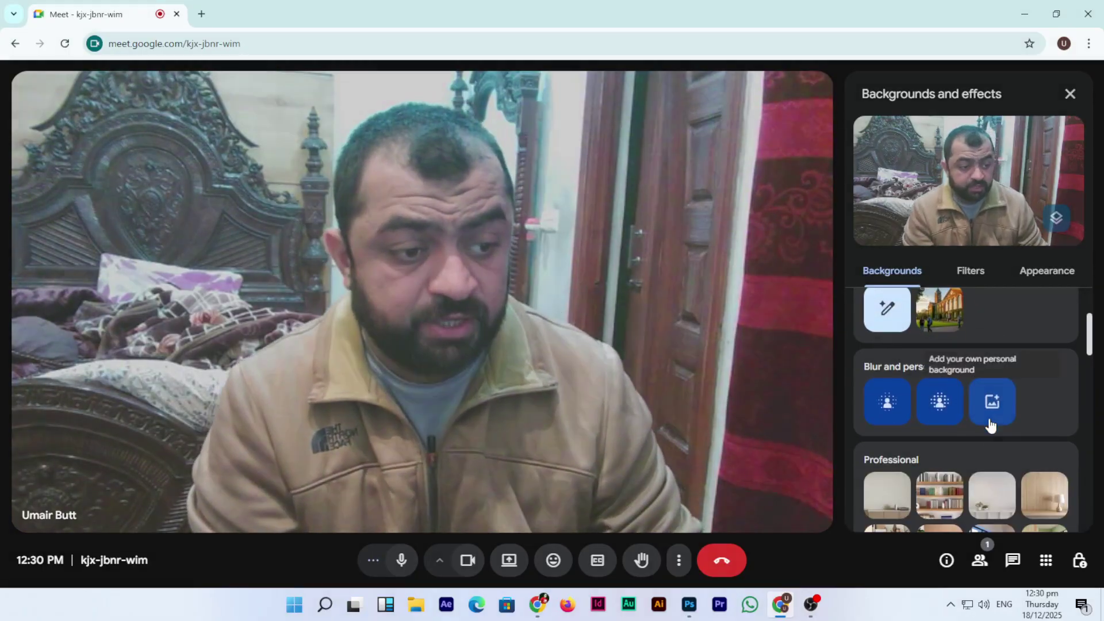
pyautogui.scroll(-2, 976, 423)
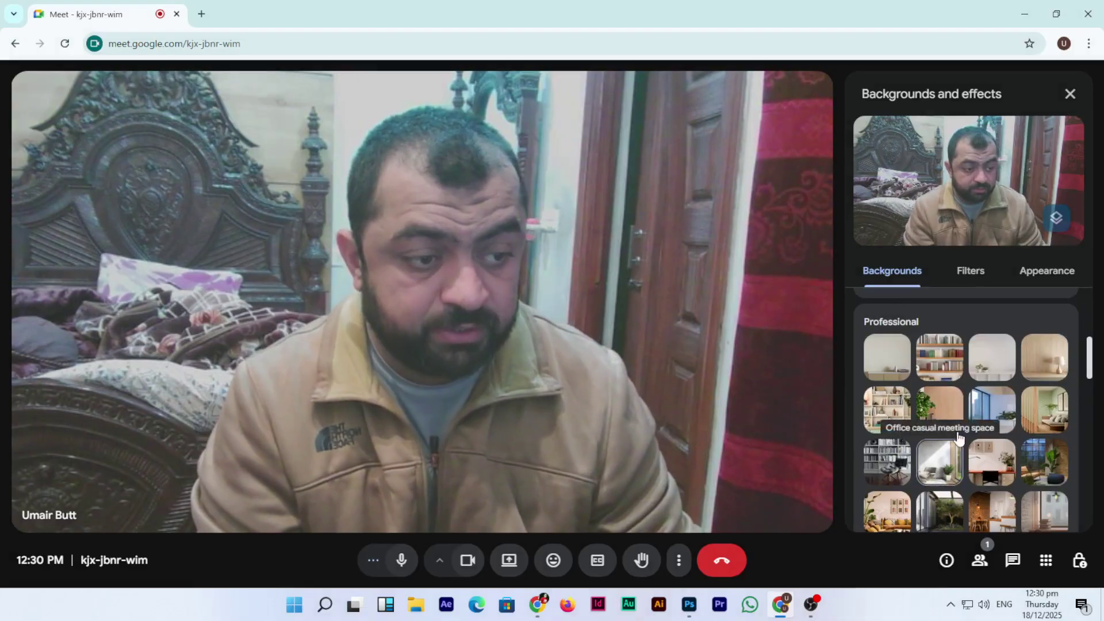
pyautogui.click(990, 470)
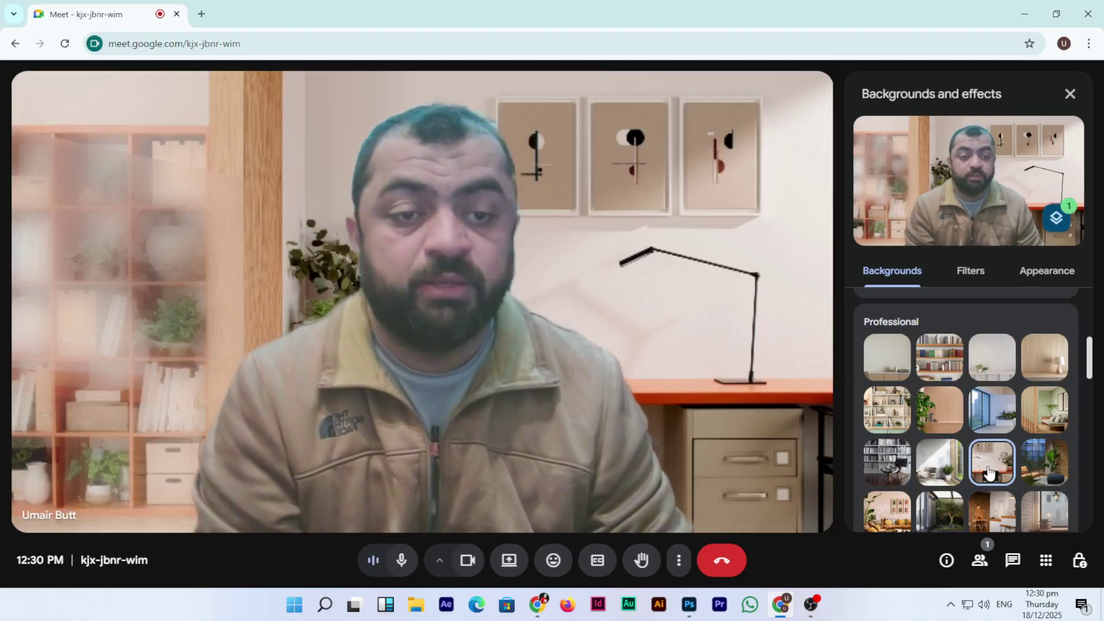
# Step: Try two other Professional backgrounds: the brick-walled loft office and the dark office with plants and tall city windows
pyautogui.click(1029, 470)
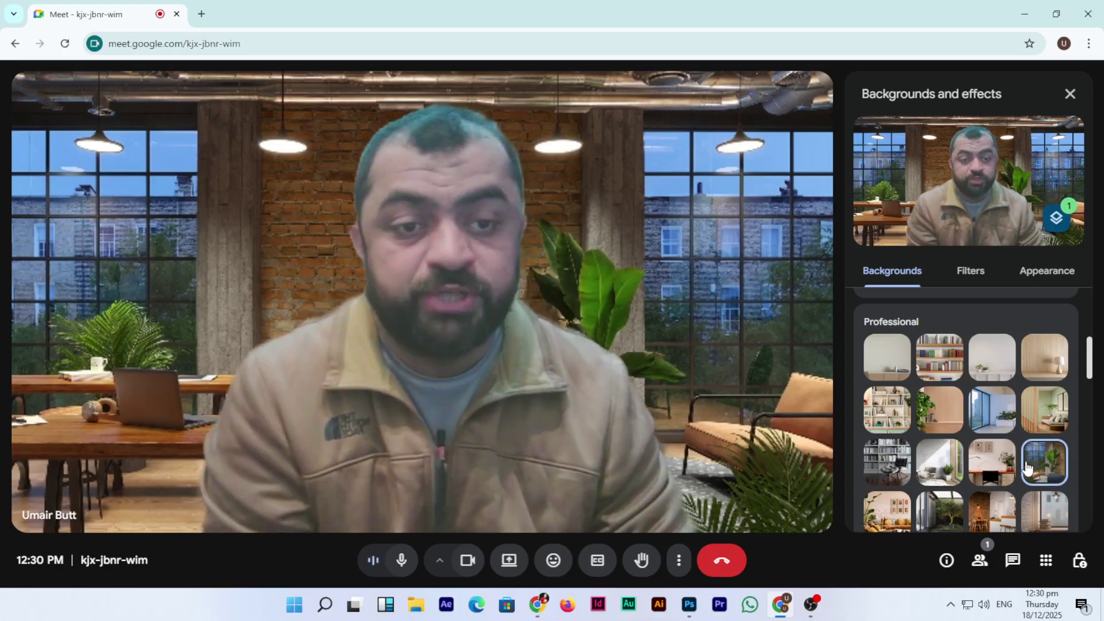
pyautogui.scroll(-2, 978, 455)
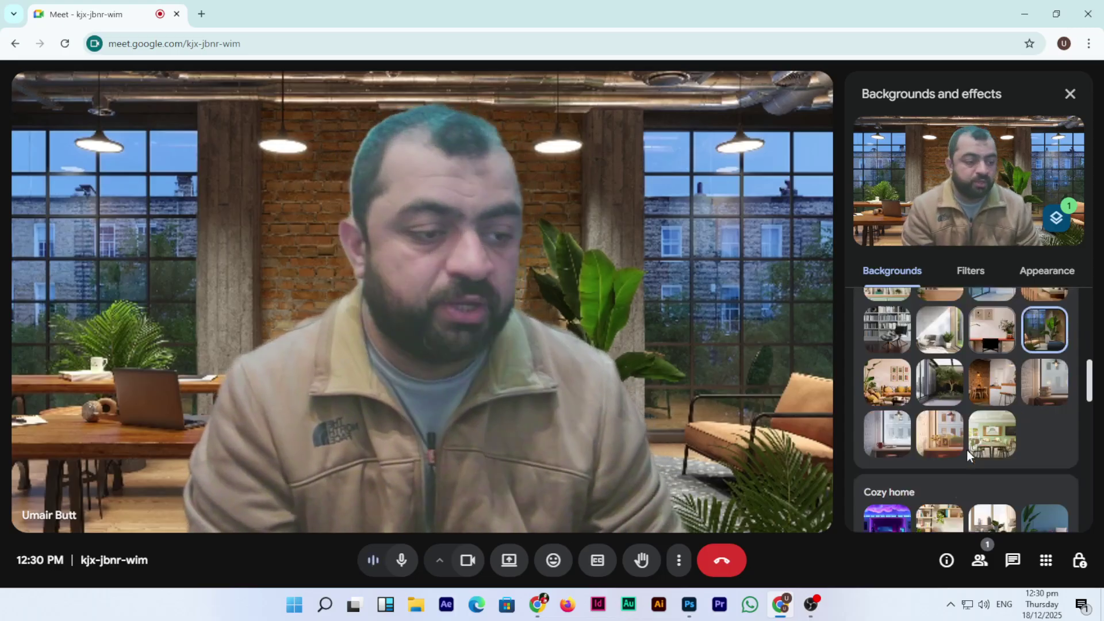
pyautogui.click(946, 390)
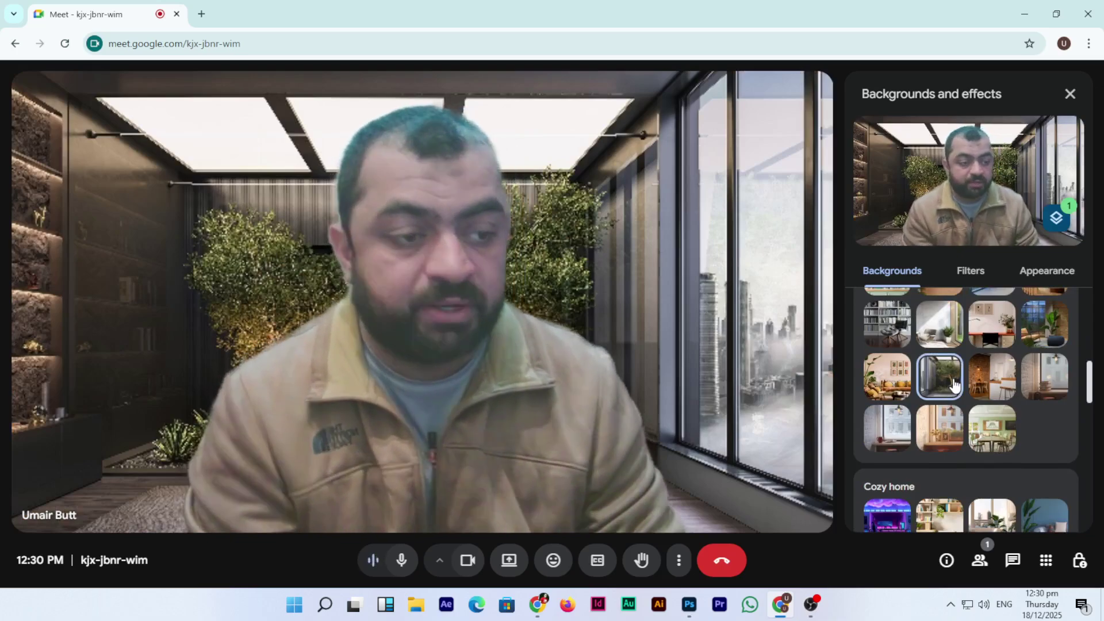
# Step: Try the Cozy home background showing a dark cabin with a lit fireplace and large windows
pyautogui.scroll(-3, 948, 389)
pyautogui.scroll(8, 953, 387)
pyautogui.scroll(-5, 952, 387)
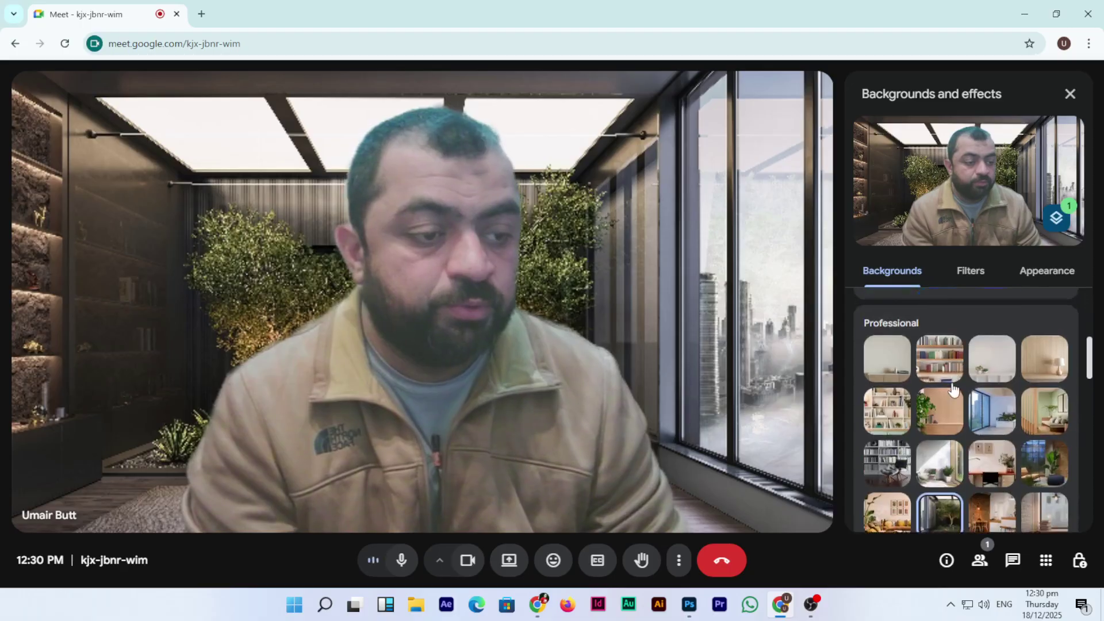
pyautogui.scroll(-2, 952, 388)
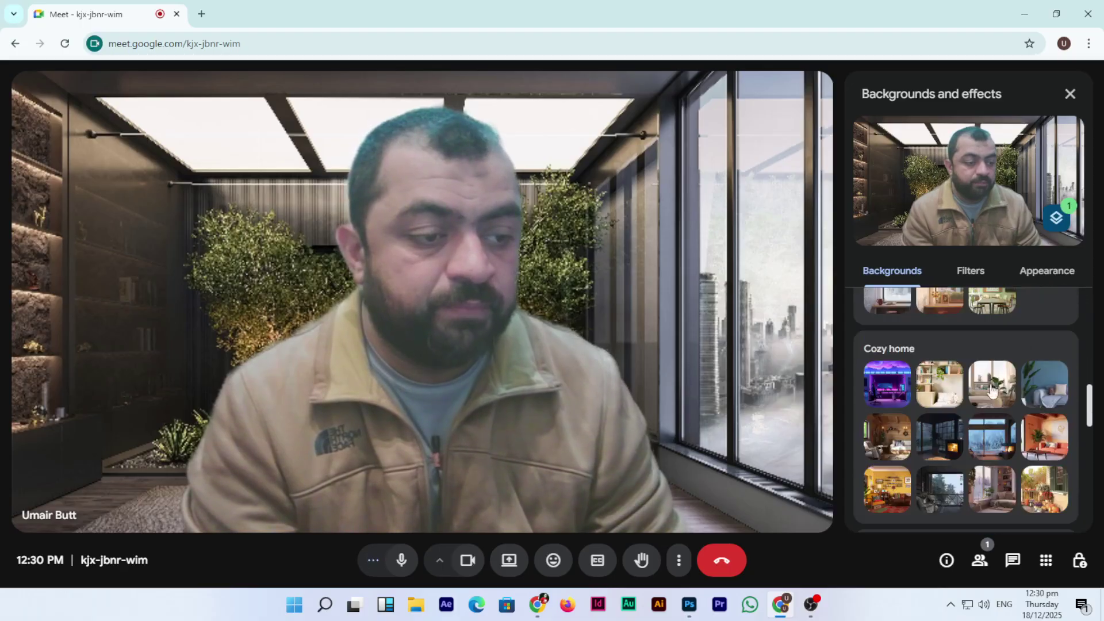
pyautogui.click(934, 437)
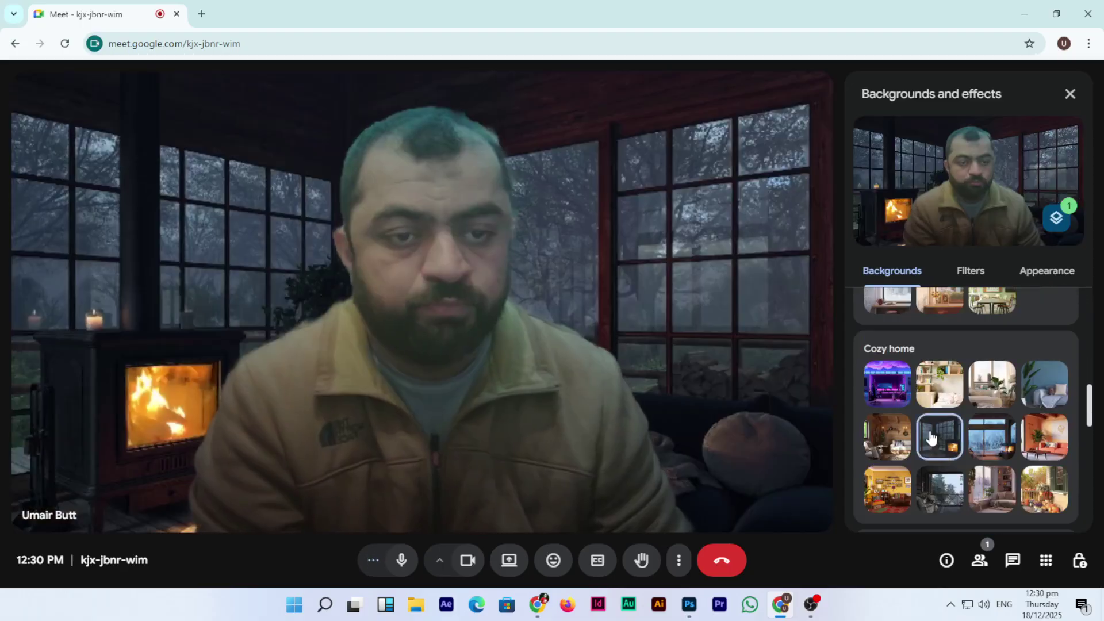
# Step: Generate AI background samples from the prompt "educational classroom" with no scene, and look over the images
pyautogui.scroll(7, 923, 443)
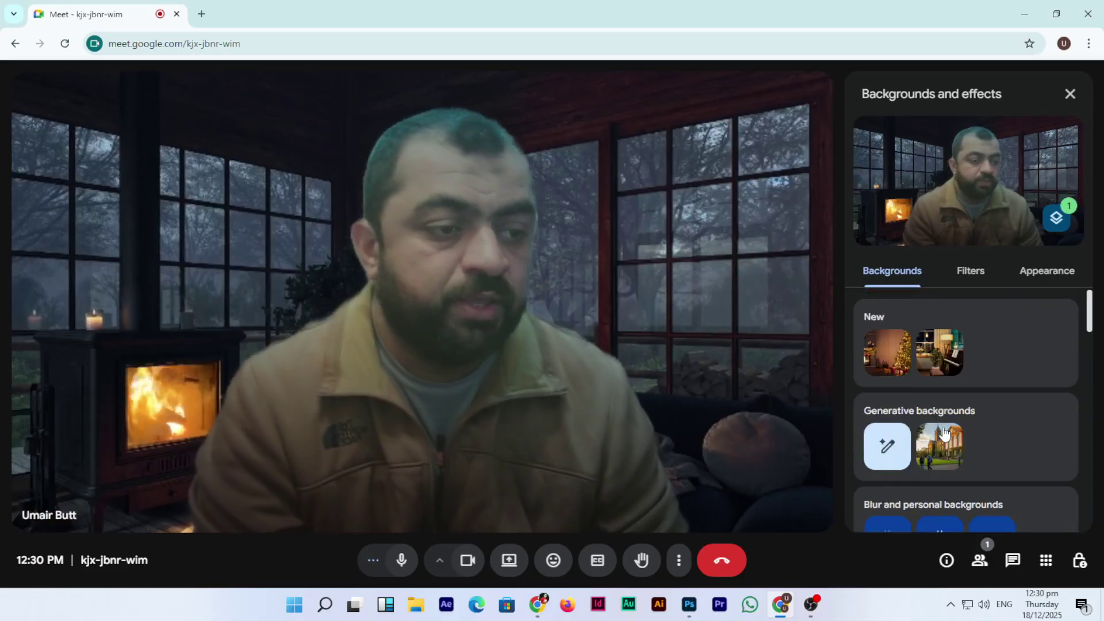
pyautogui.click(885, 447)
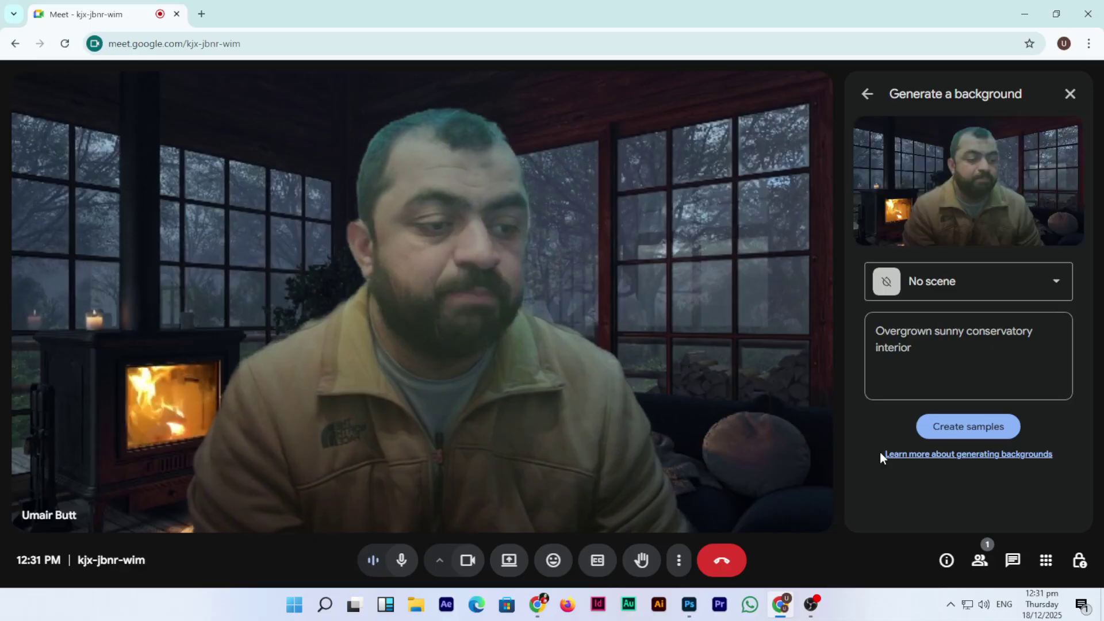
pyautogui.click(947, 364)
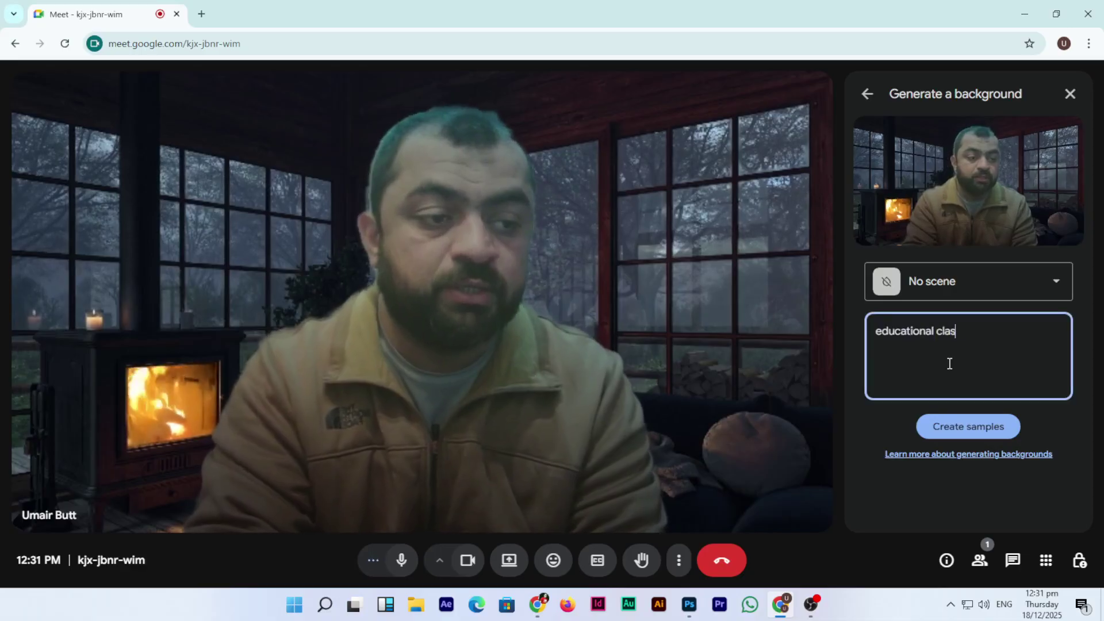
pyautogui.write('educational classroom')
pyautogui.click(968, 432)
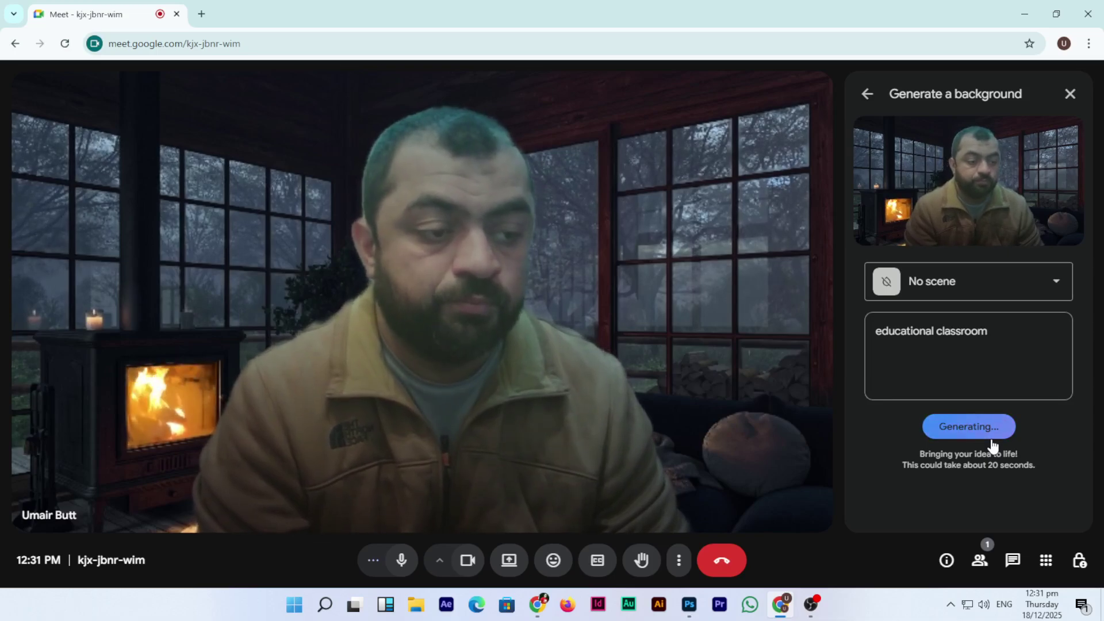
pyautogui.scroll(-3, 1043, 385)
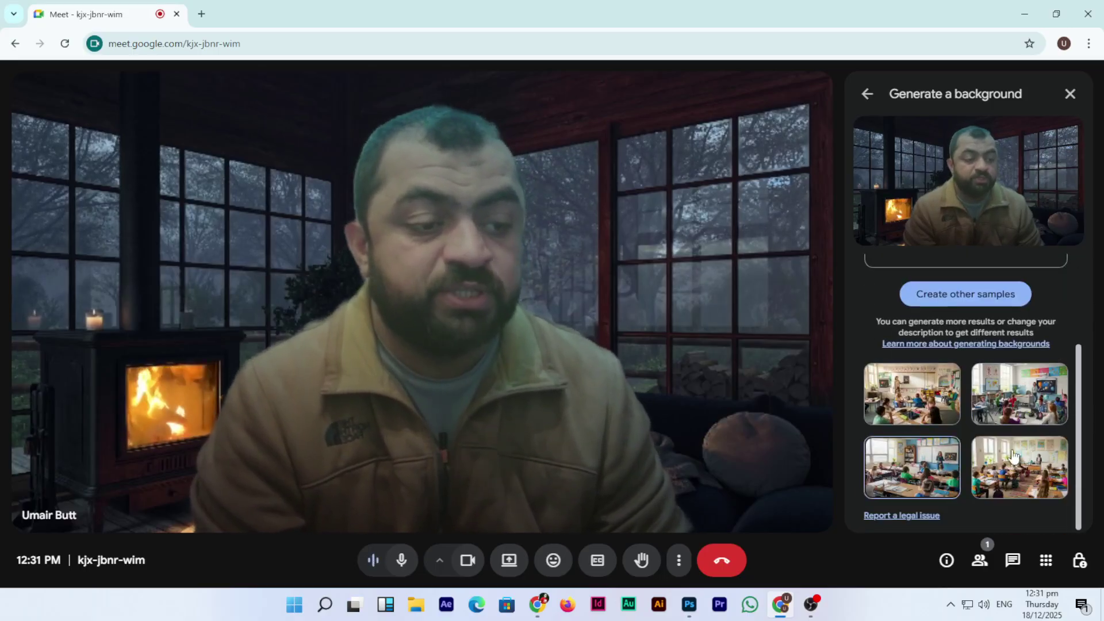
pyautogui.moveTo(1012, 456)
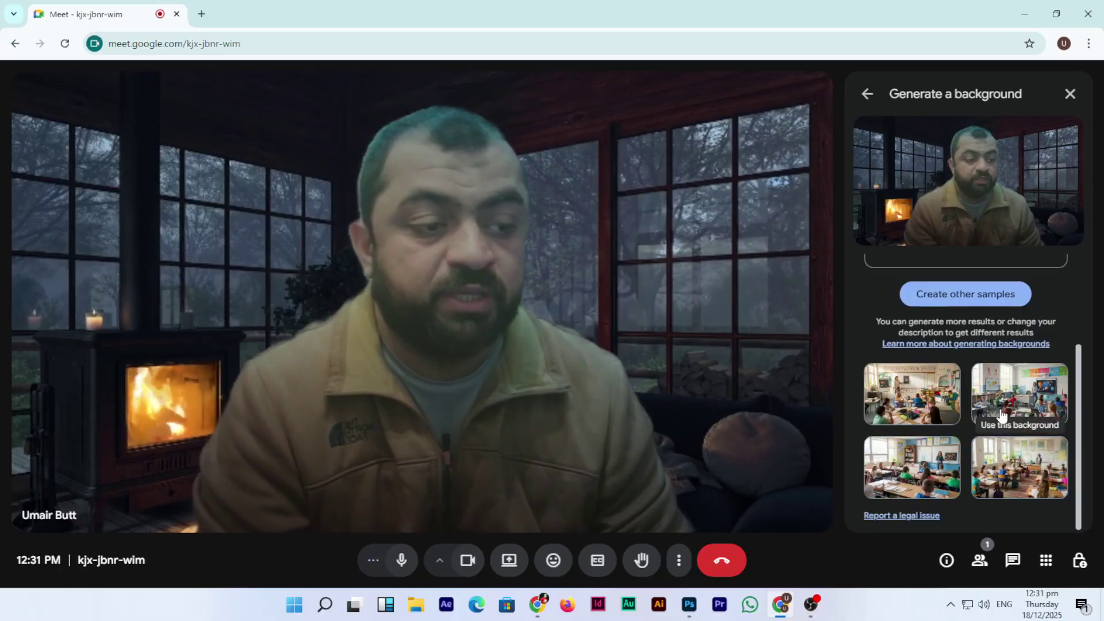
pyautogui.moveTo(920, 406)
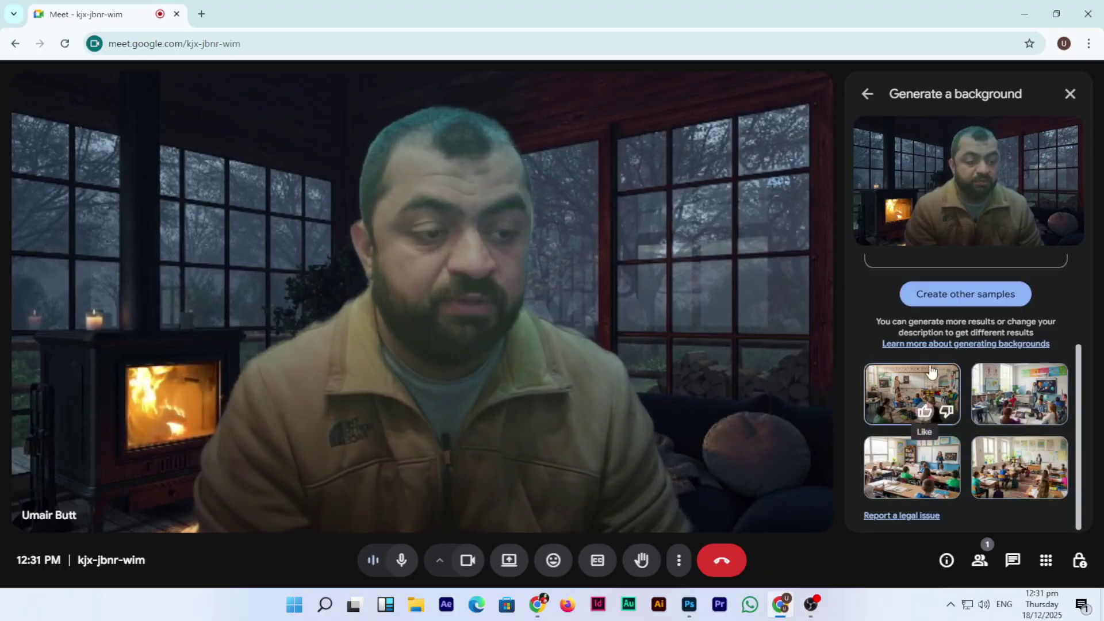
# Step: Replace the background prompt with "professional meeting room" and generate new samples
pyautogui.scroll(1, 989, 366)
pyautogui.scroll(1, 995, 299)
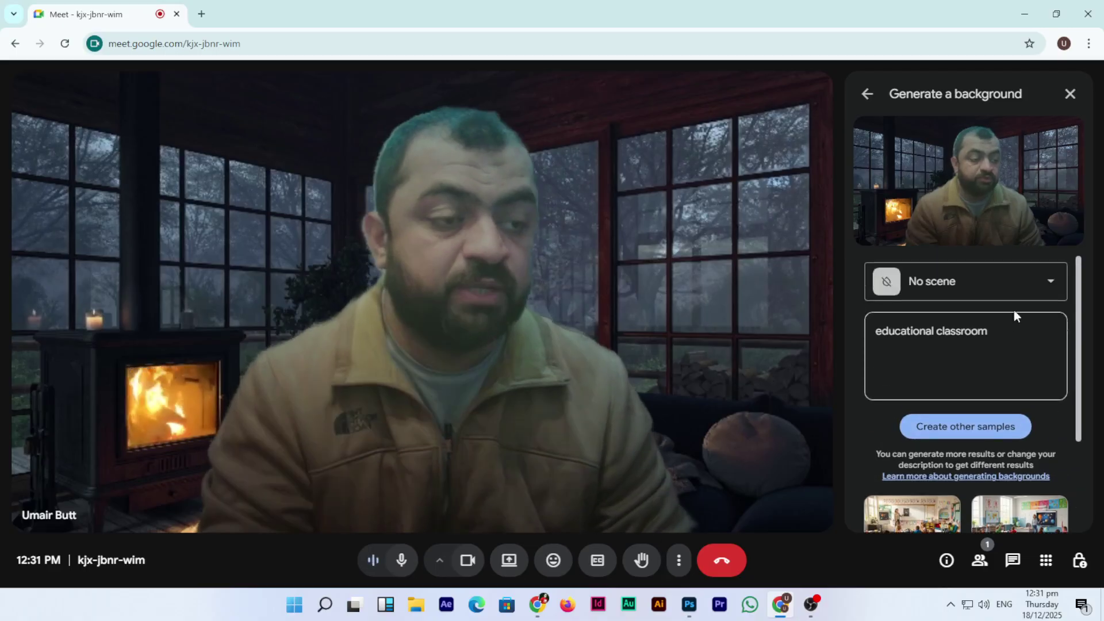
pyautogui.tripleClick(1009, 331)
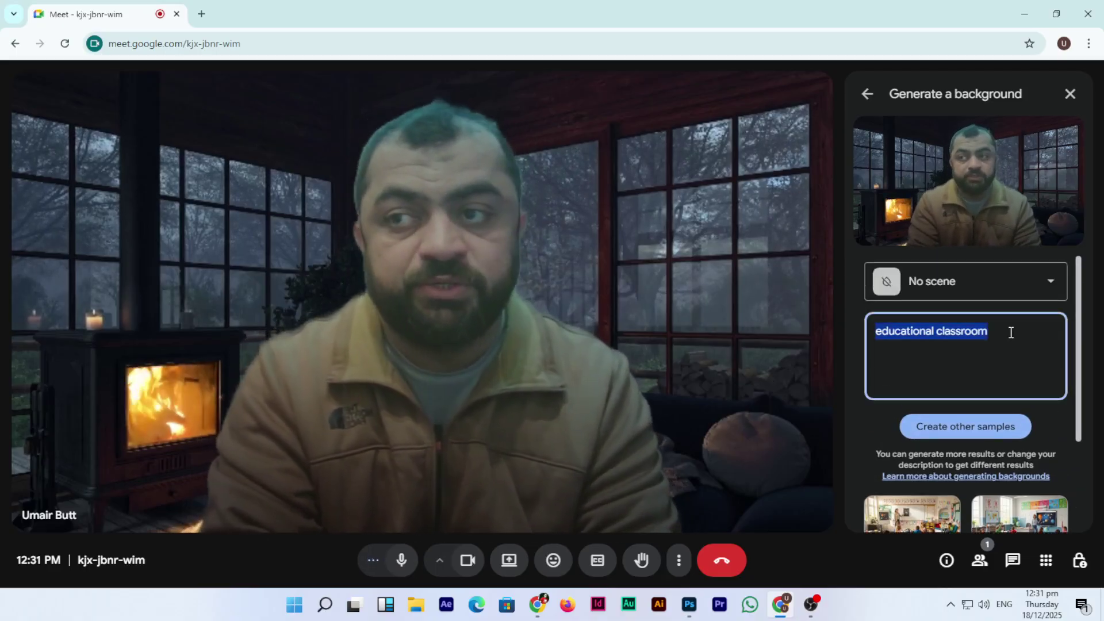
pyautogui.write('professional ')
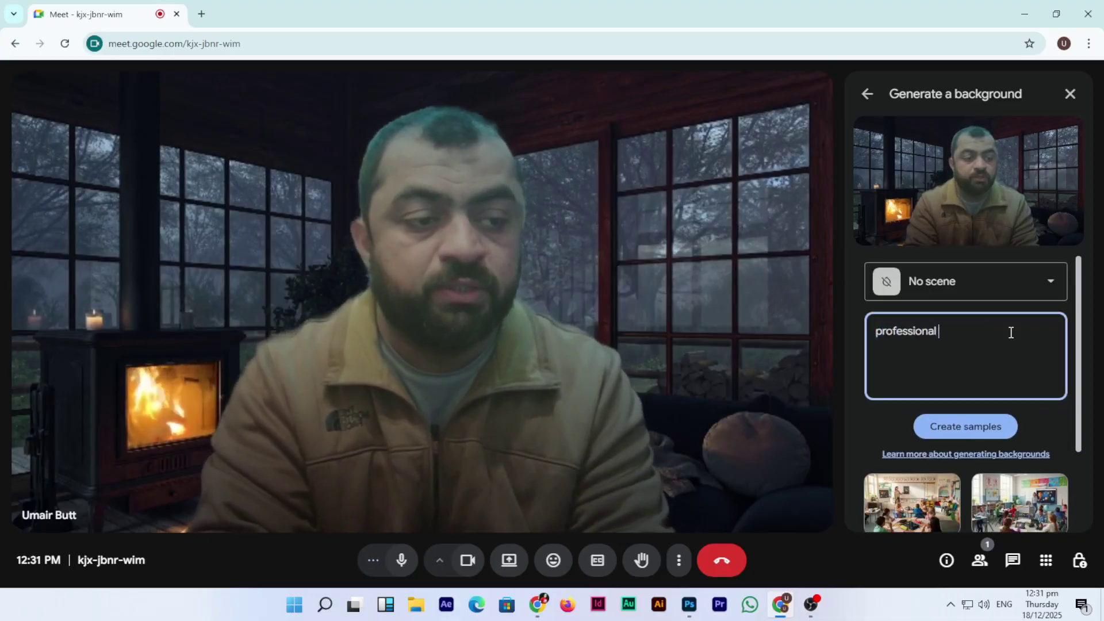
pyautogui.write('meeting room')
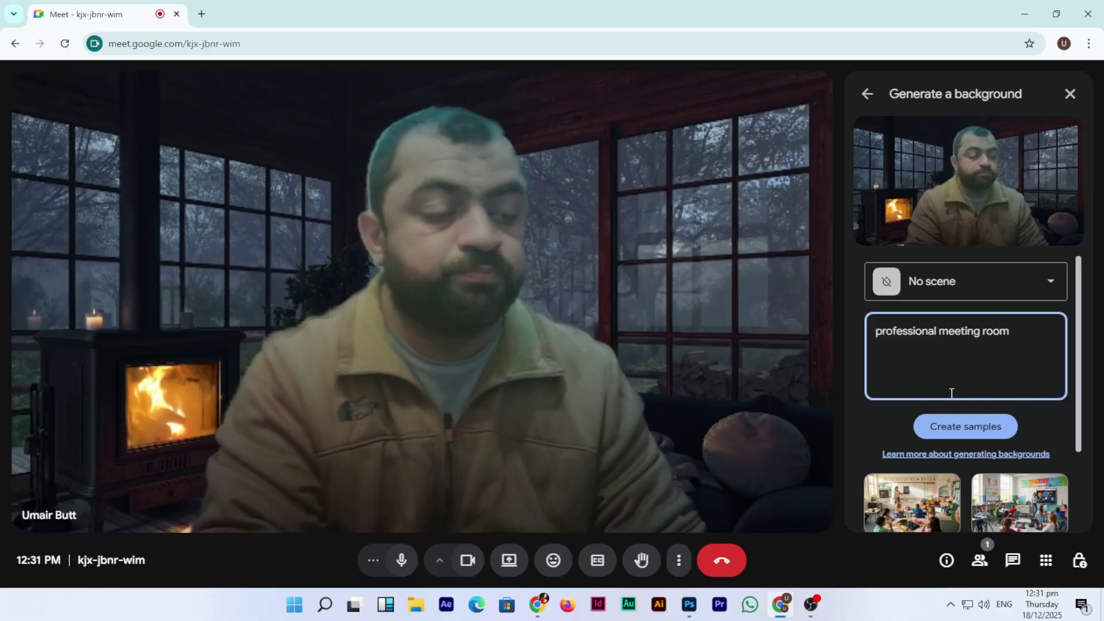
pyautogui.click(964, 425)
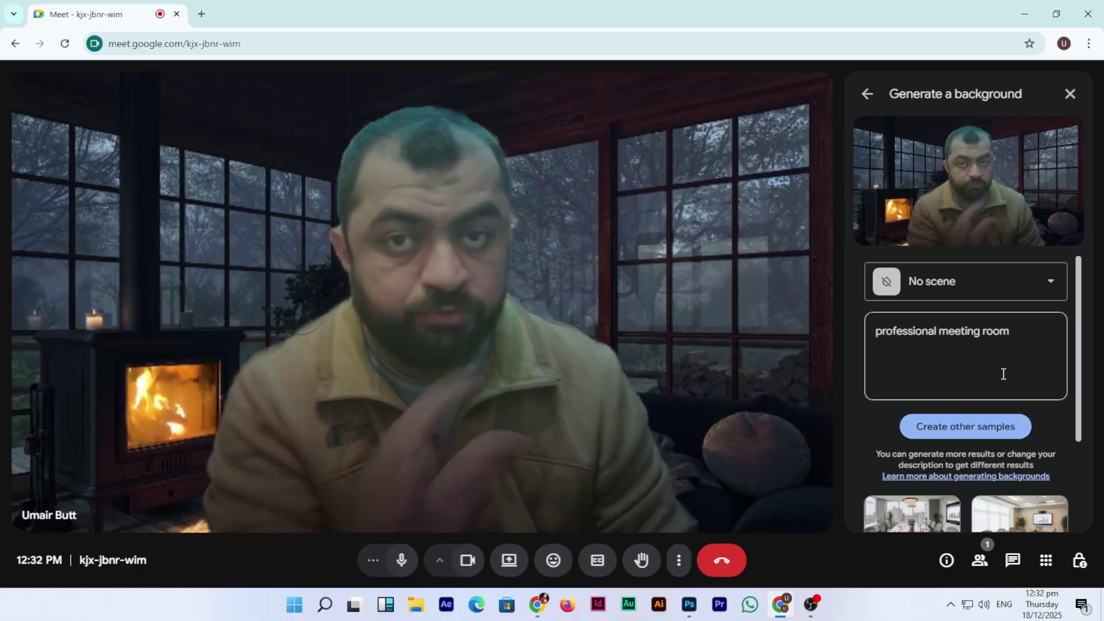
# Step: Like the second generated meeting room sample and submit the feedback with both prompt and output included
pyautogui.scroll(-3, 989, 376)
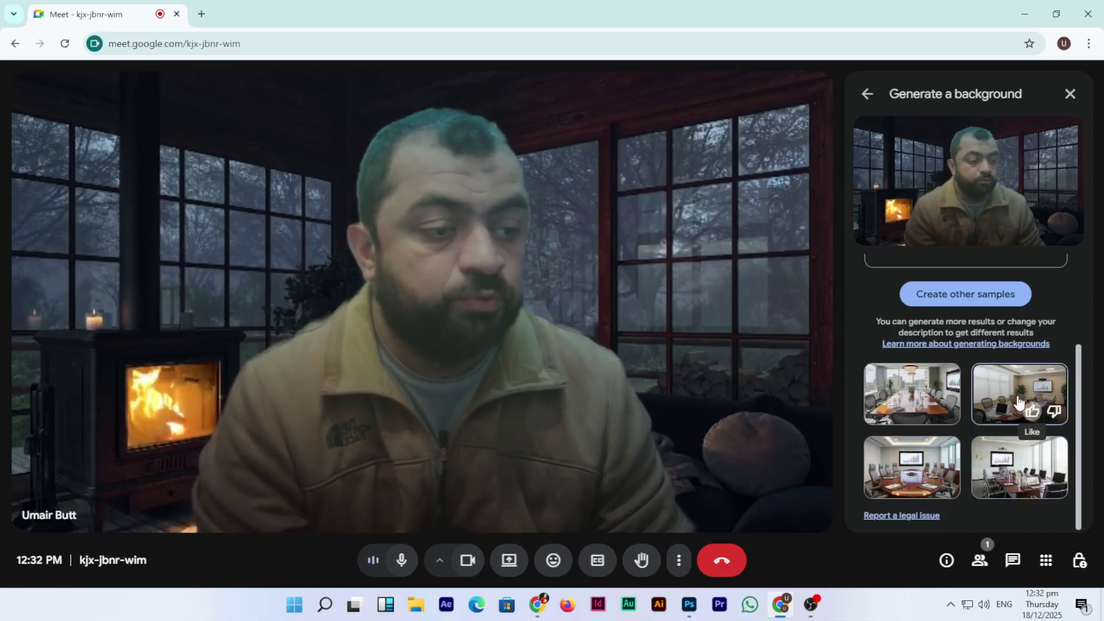
pyautogui.click(1018, 397)
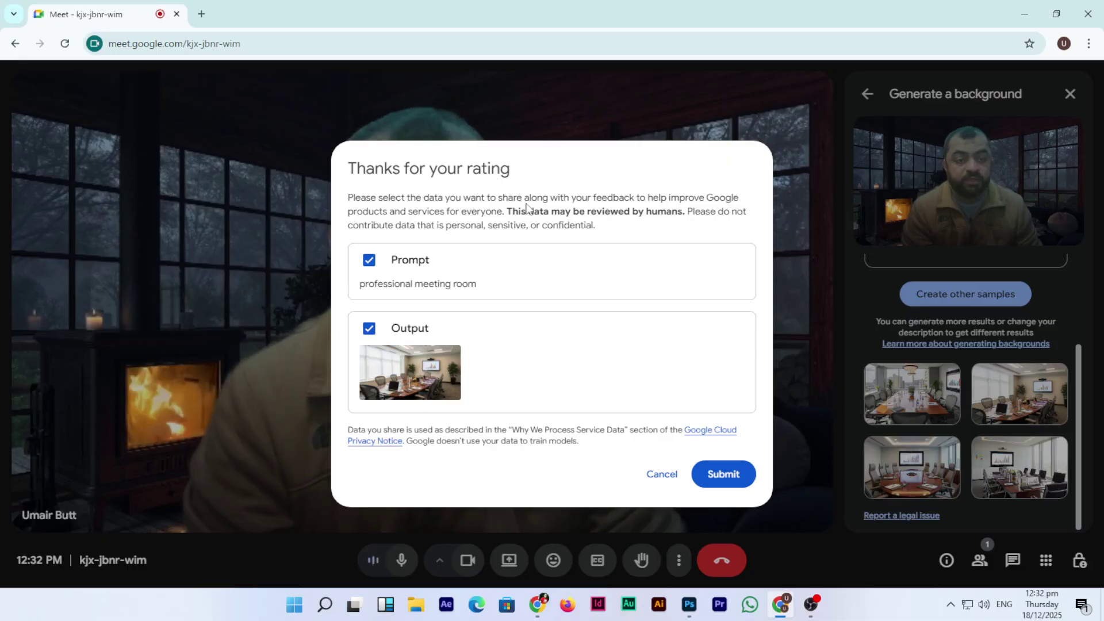
pyautogui.click(718, 475)
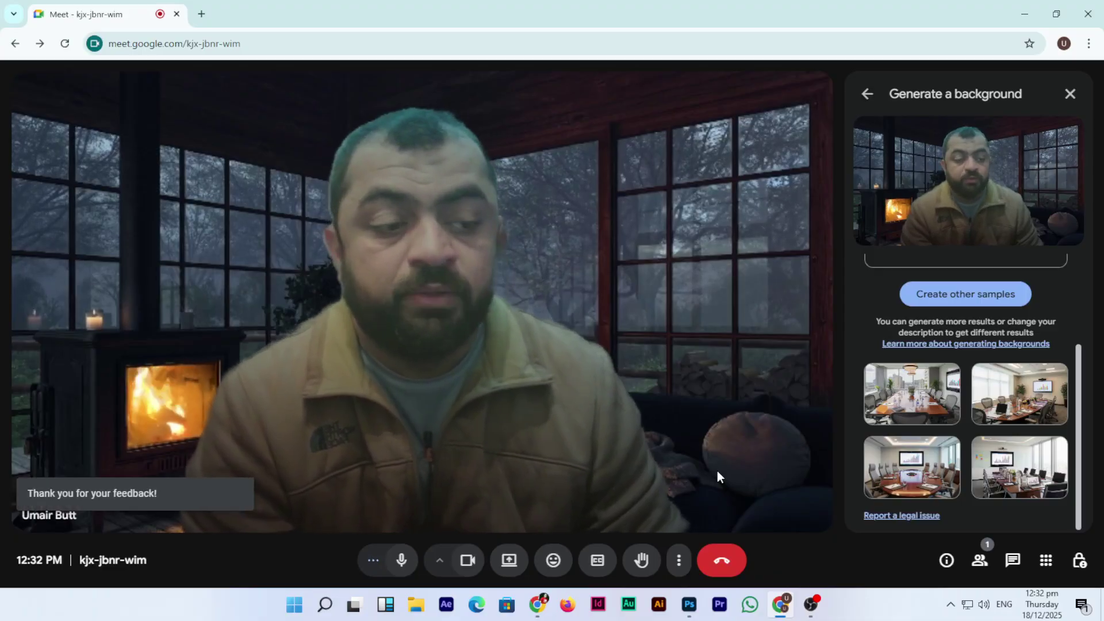
# Step: Apply the fourth generated meeting room sample, with the chart screen and whiteboard, as the video background
pyautogui.moveTo(1035, 471)
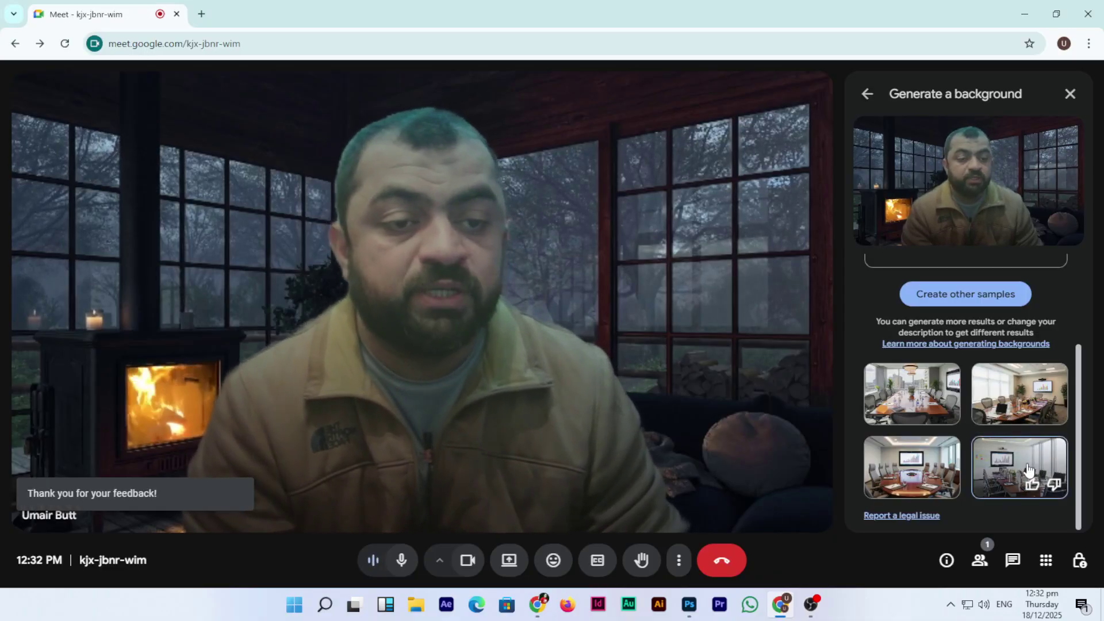
pyautogui.click(1029, 471)
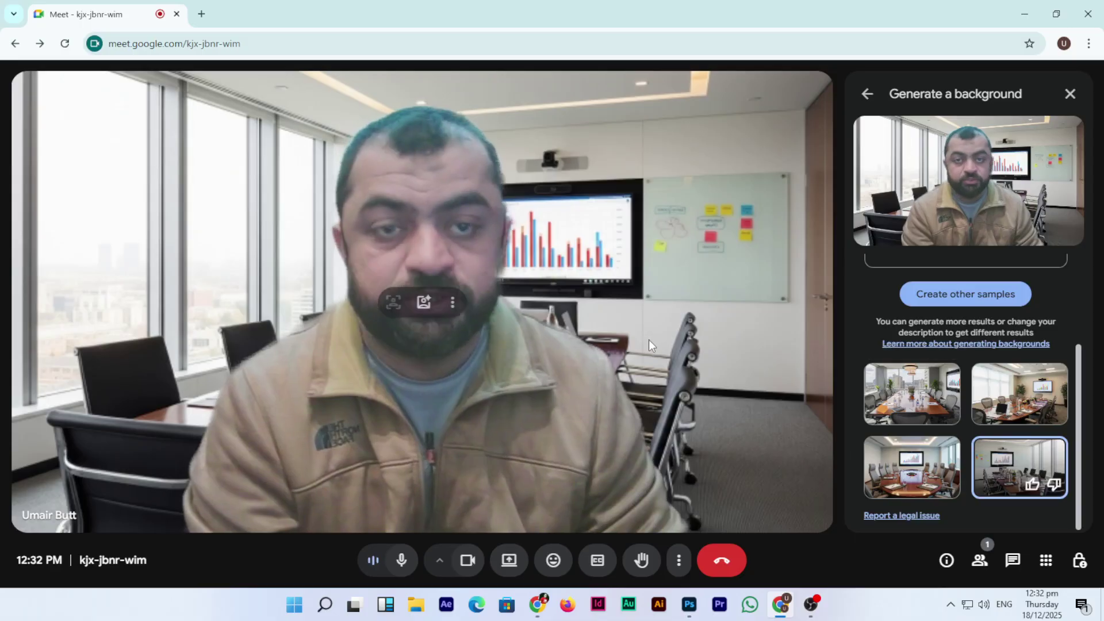
pyautogui.moveTo(931, 413)
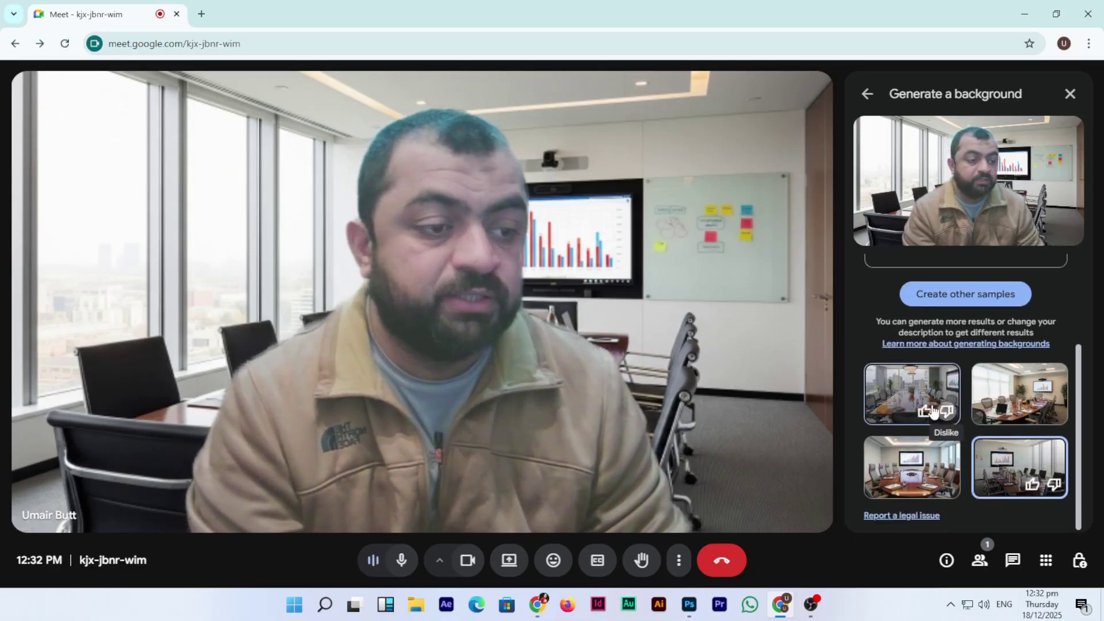
pyautogui.scroll(3, 931, 413)
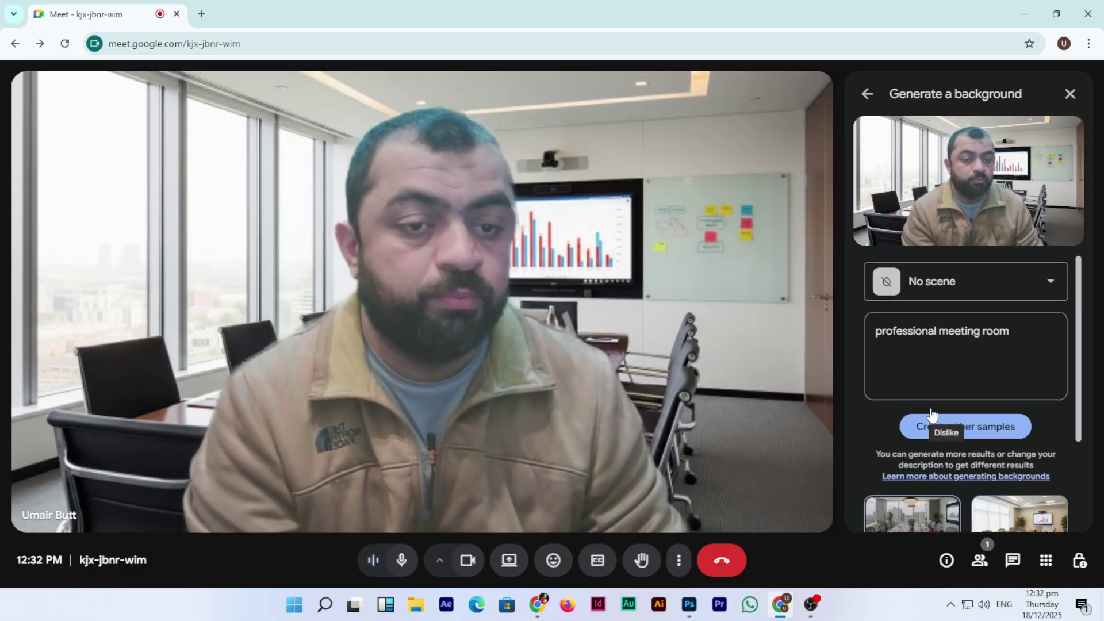